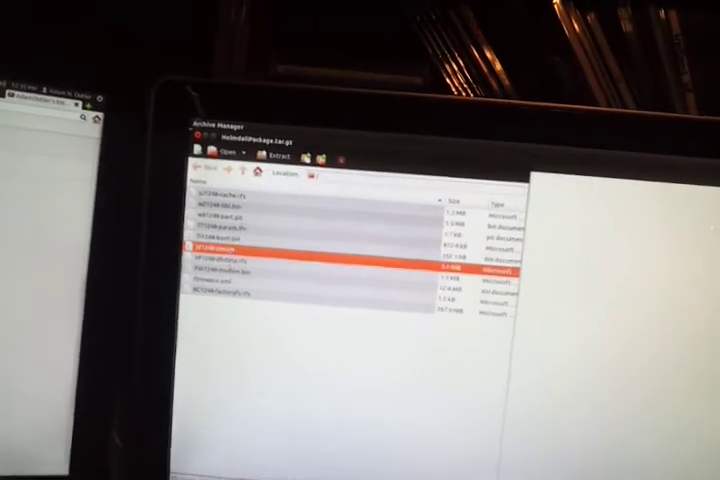
# - Step through the archive listing from hf1248-dbdata.rfs to the FM1248-modem.bin file
pyautogui.press('Down')
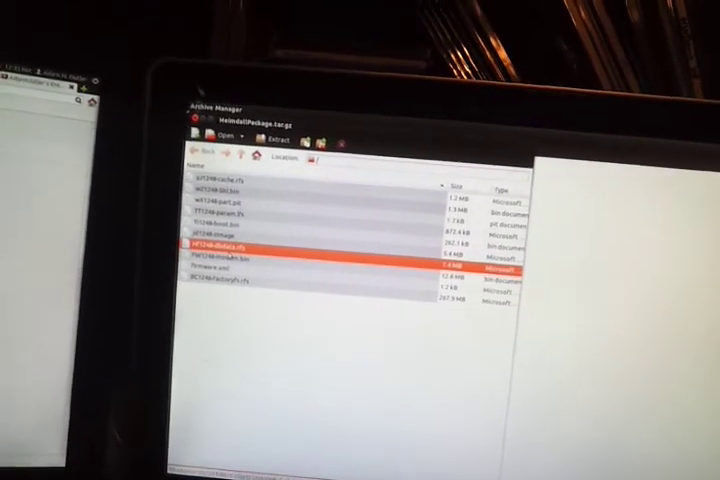
pyautogui.press('Down')
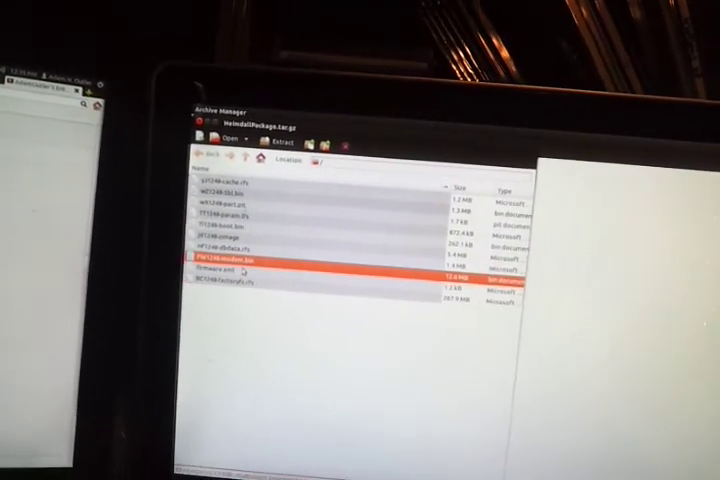